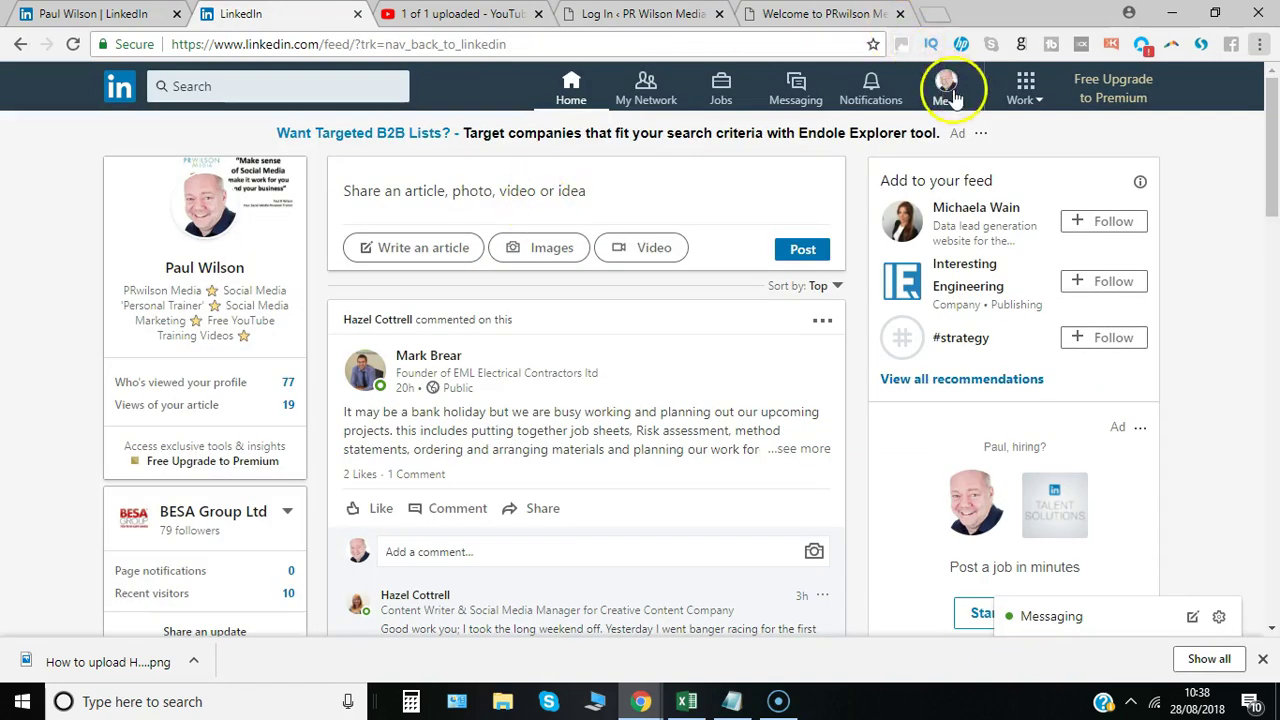
# View your own profile and open its public profile and URL settings.
pyautogui.click(957, 101)
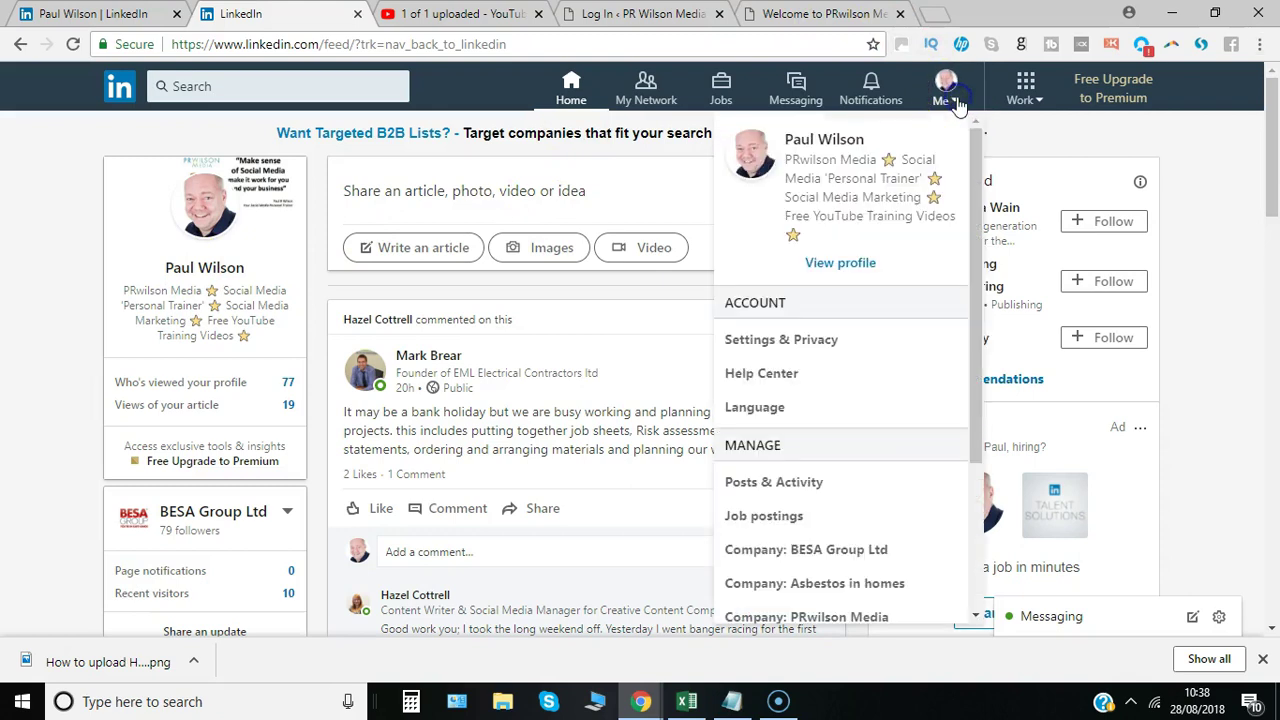
pyautogui.click(868, 262)
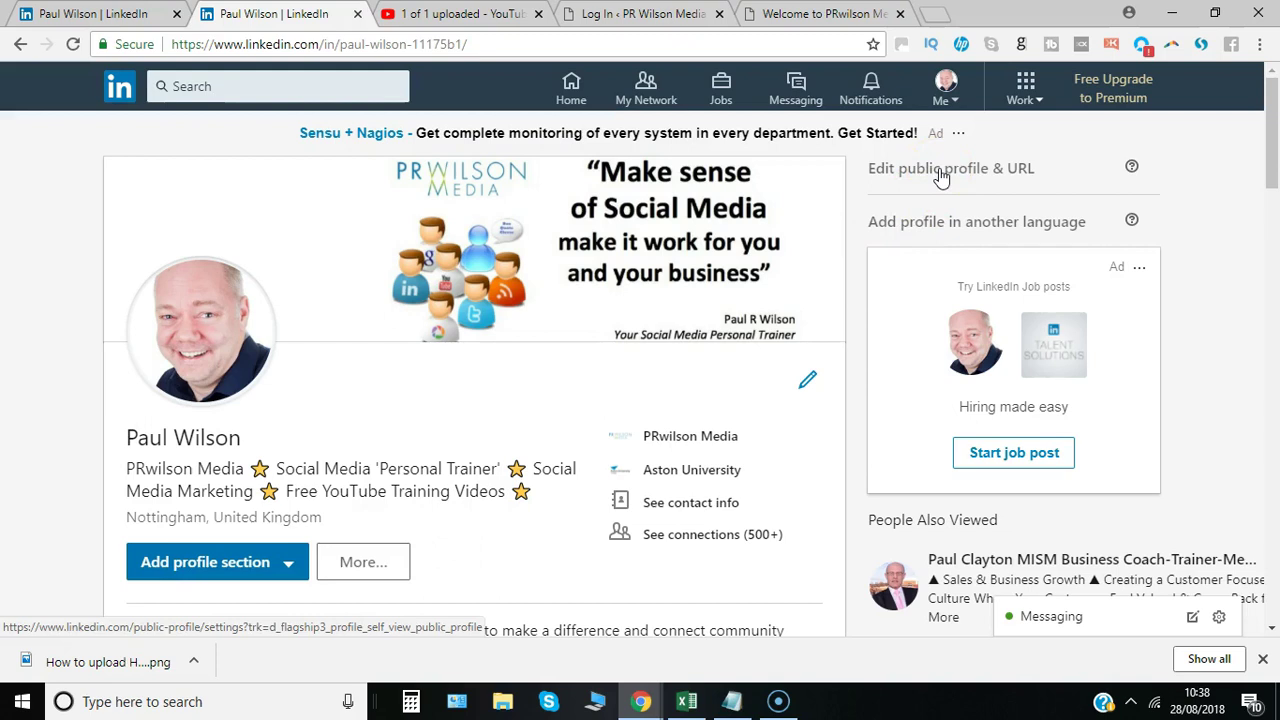
pyautogui.click(940, 170)
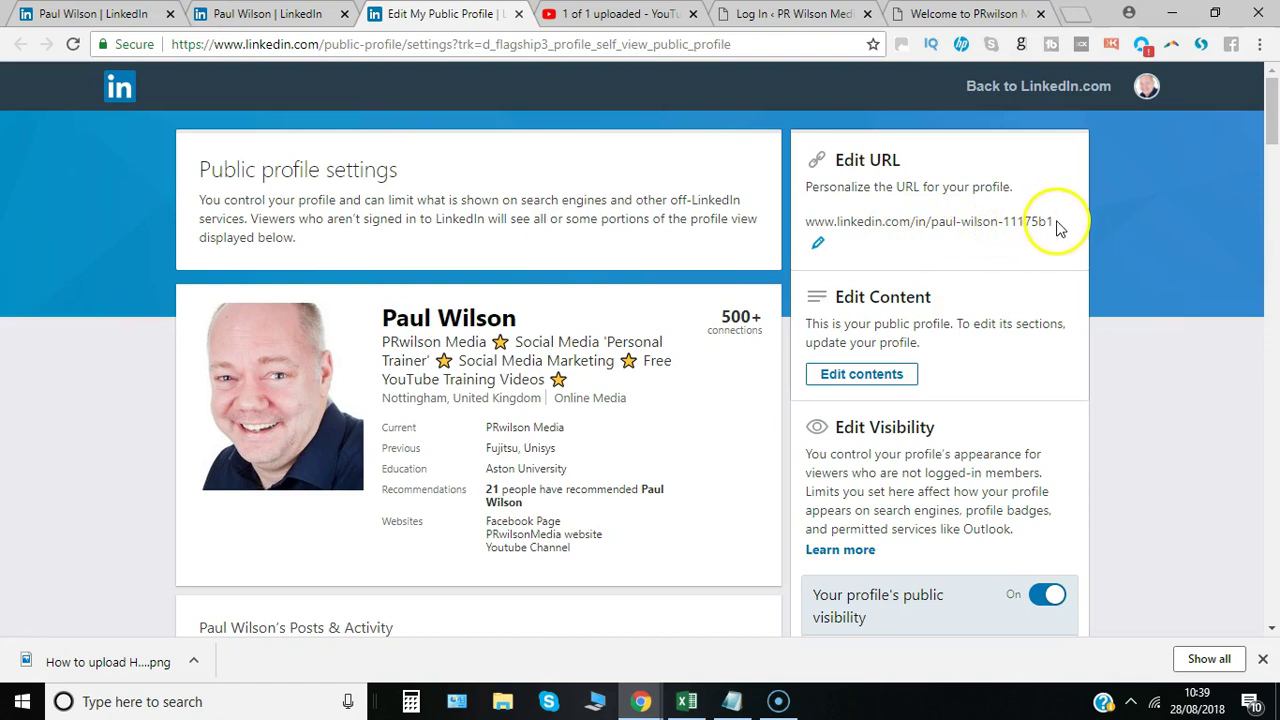
# Try to replace the custom ending of the public profile URL with the member's full name as one word.
pyautogui.click(820, 247)
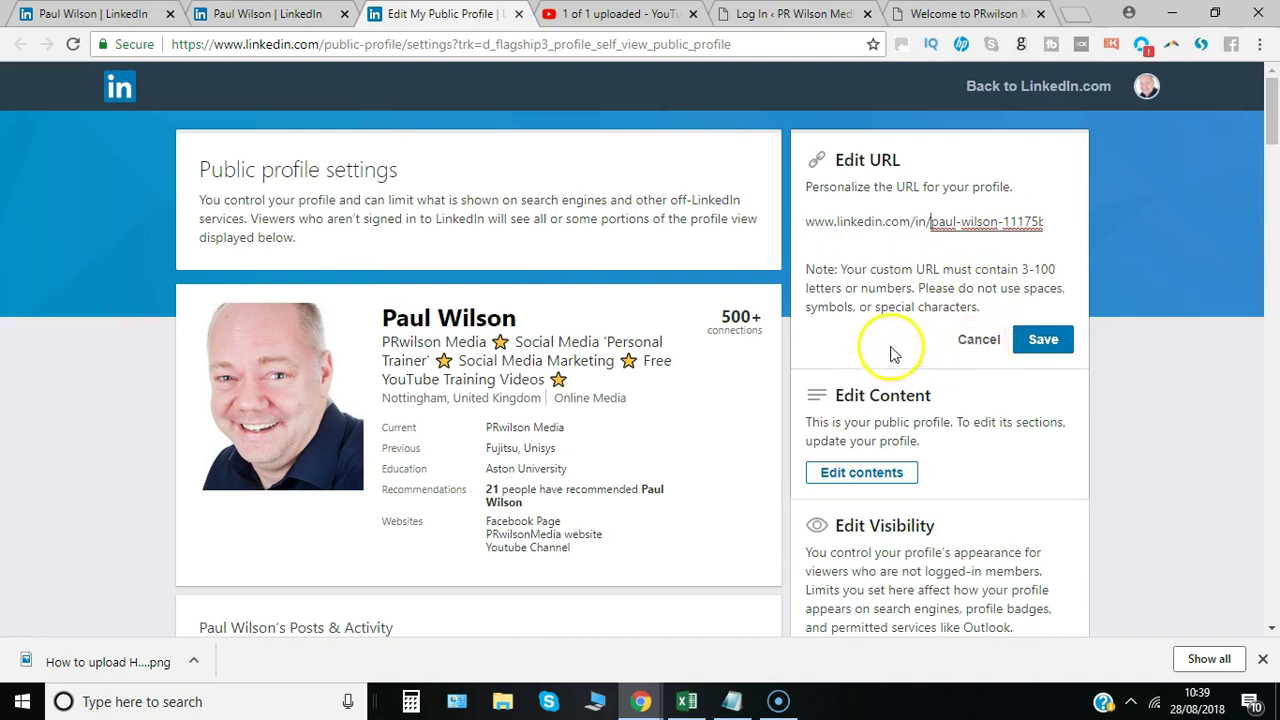
pyautogui.click(936, 220)
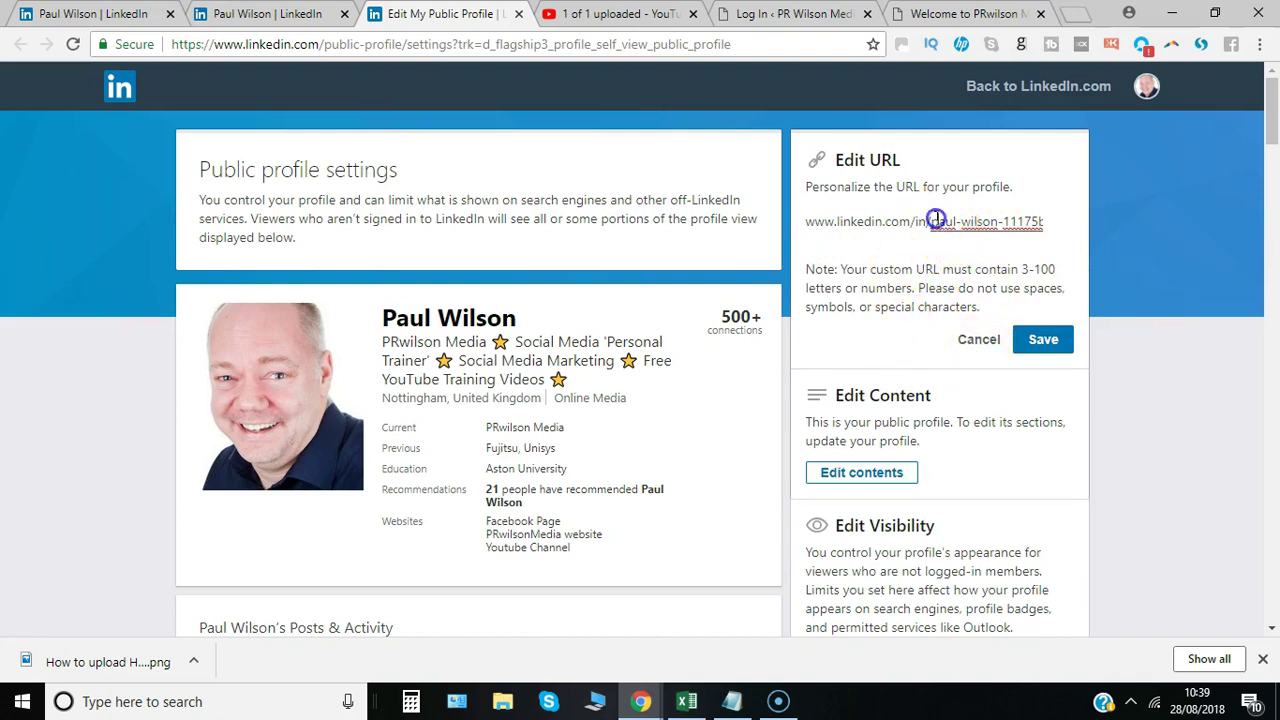
pyautogui.moveTo(936, 220); pyautogui.dragTo(1050, 218)
pyautogui.click(1057, 219)
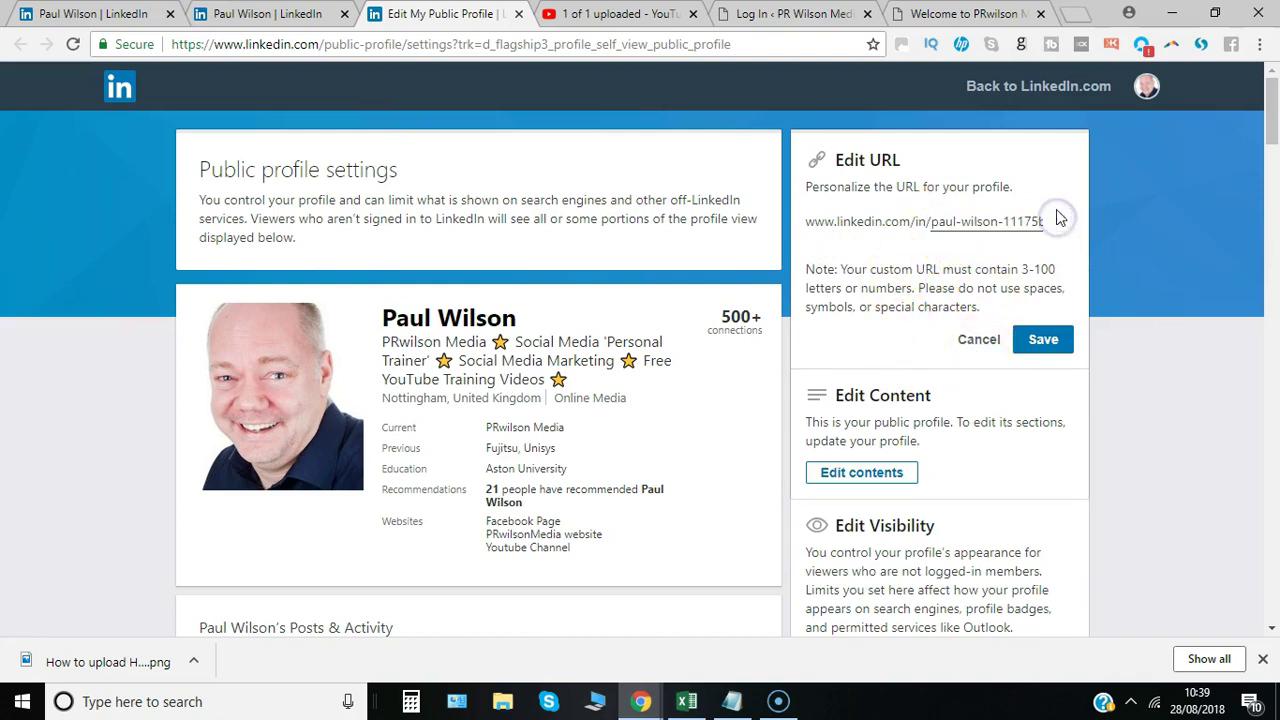
pyautogui.click(1038, 220)
pyautogui.click(1043, 221)
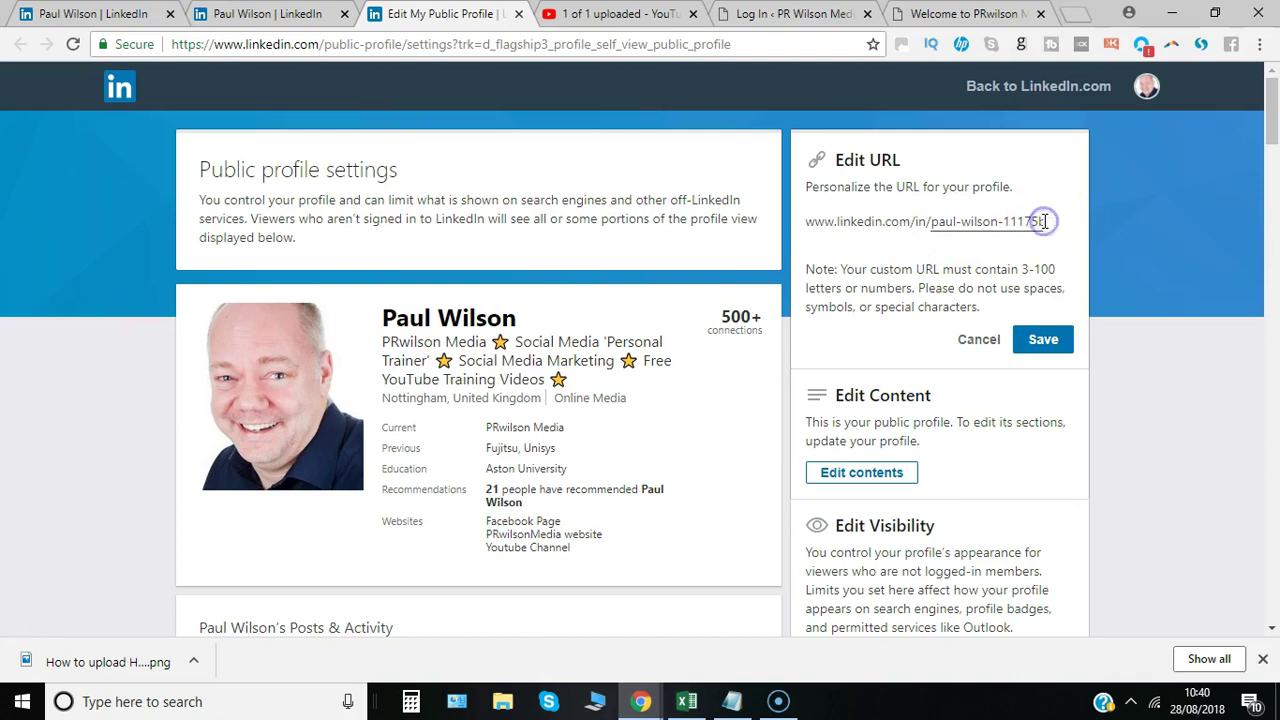
pyautogui.moveTo(1044, 221); pyautogui.dragTo(926, 221)
pyautogui.press('BackSpace')
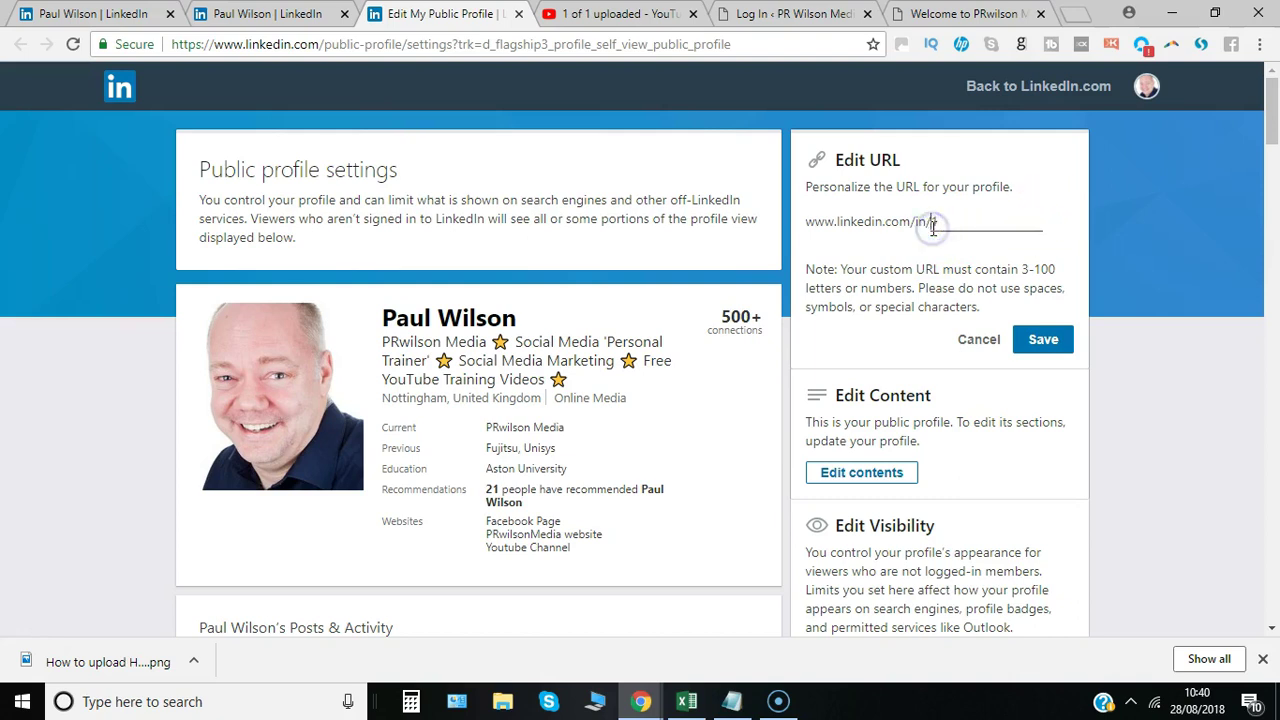
pyautogui.click(932, 225)
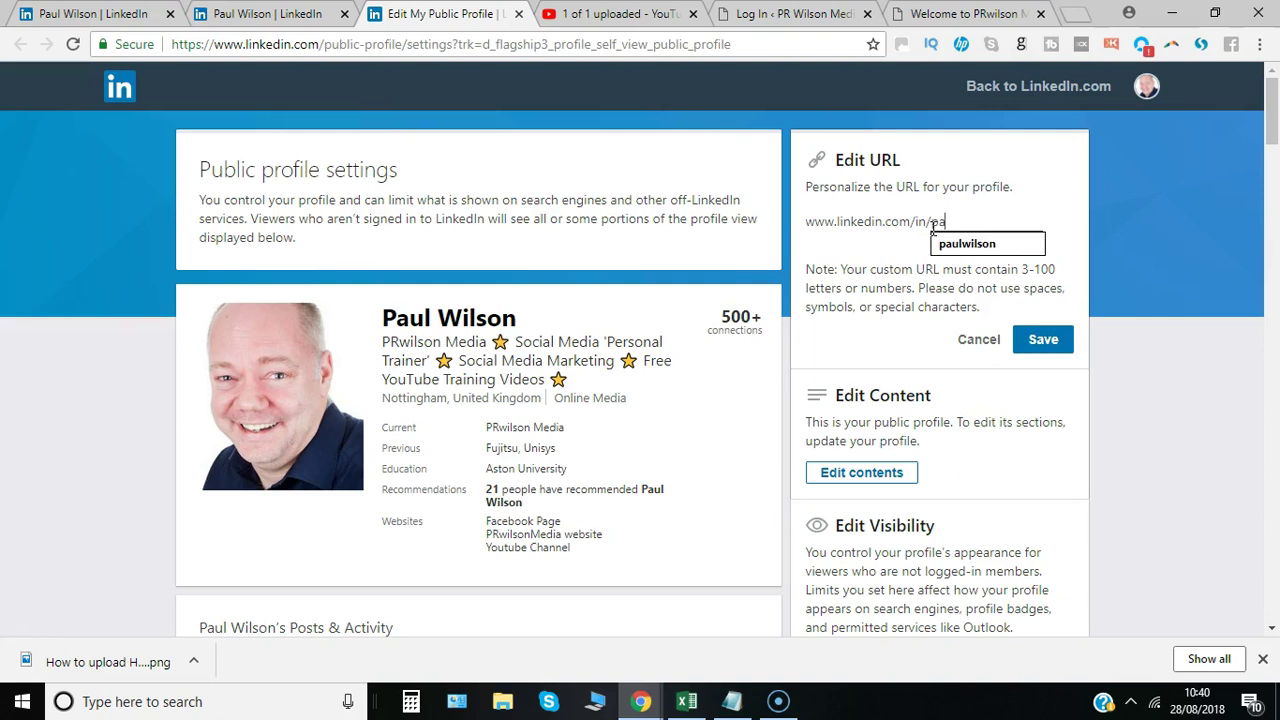
pyautogui.click(947, 246)
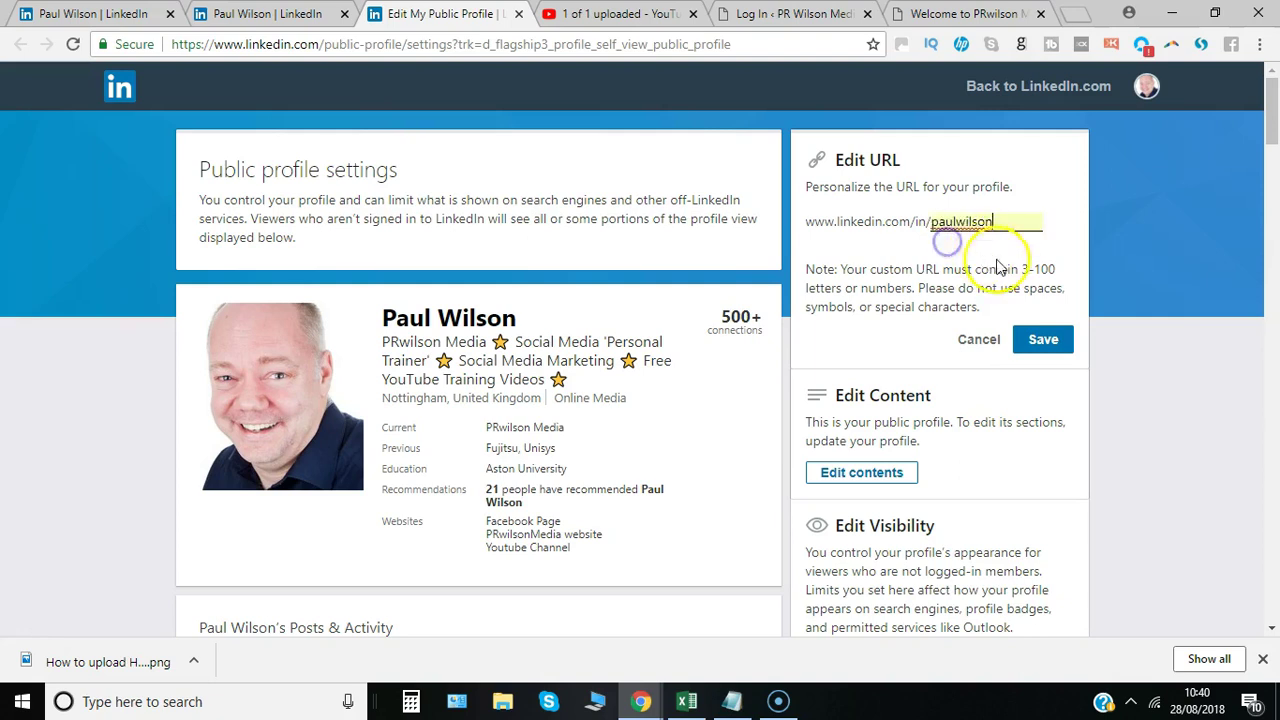
pyautogui.click(1043, 340)
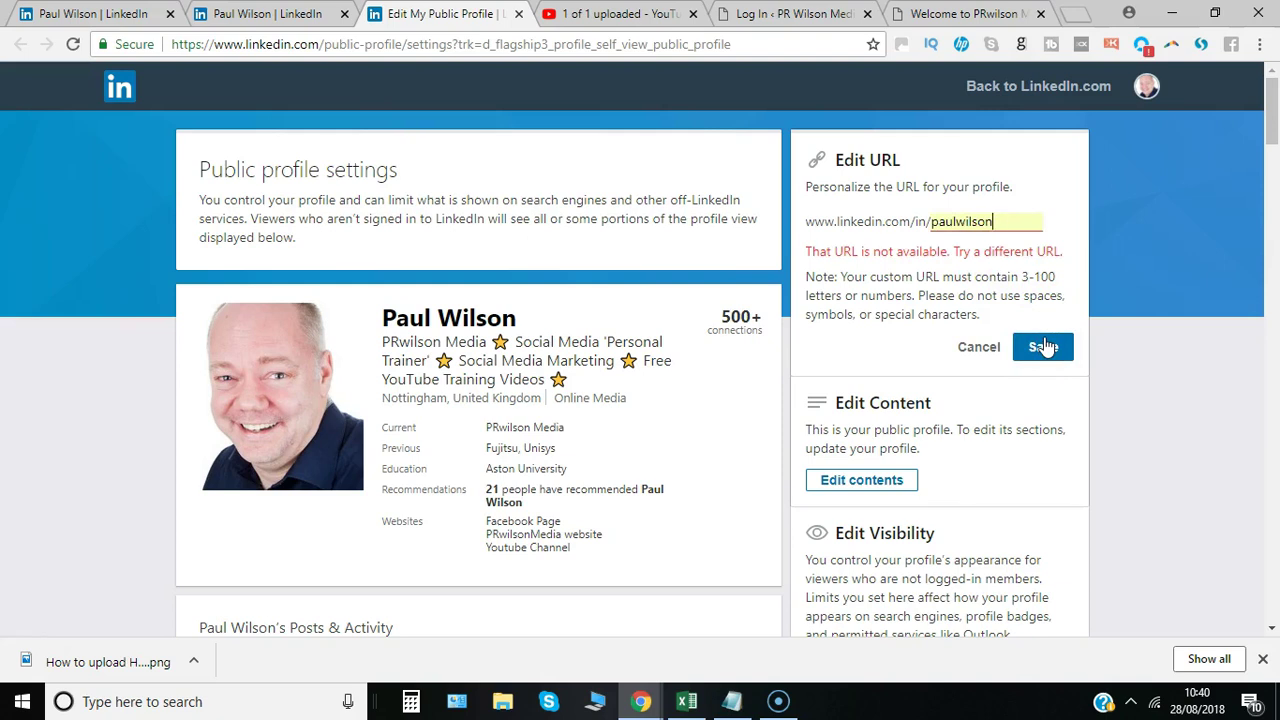
pyautogui.click(979, 350)
# Hide the Current Experience, Education and Groups sections from the public profile.
pyautogui.click(1268, 130)
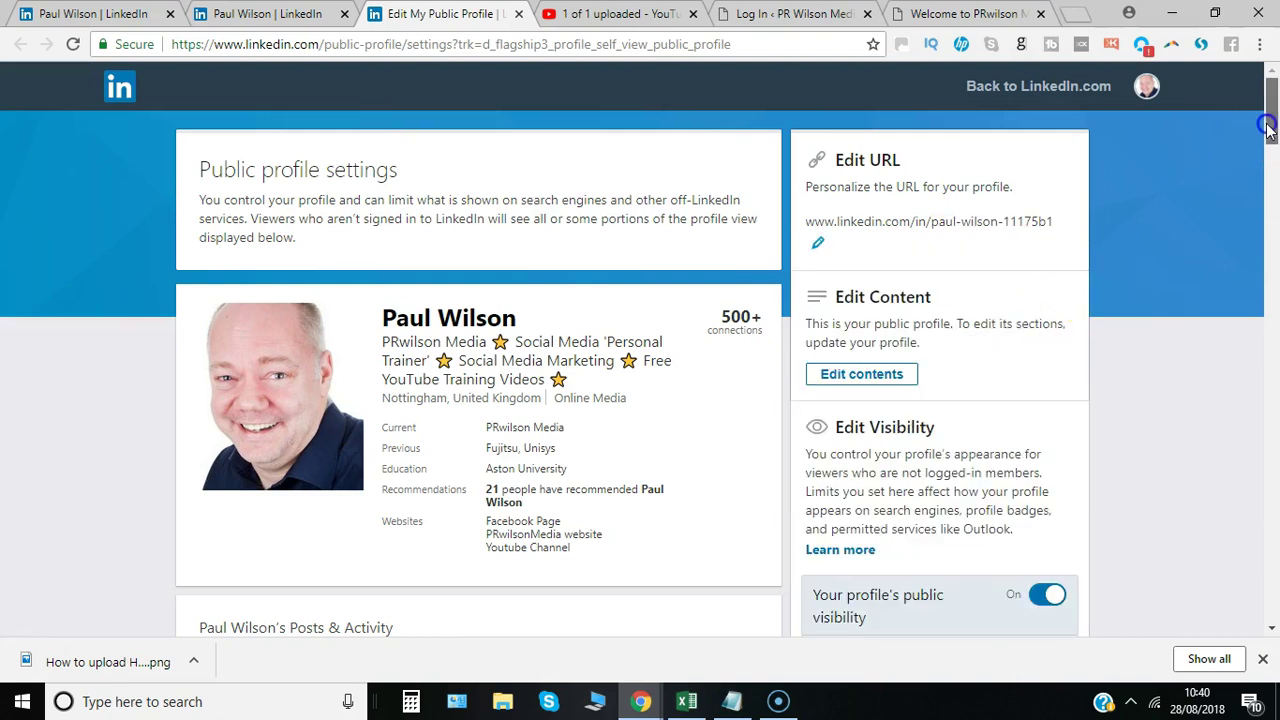
pyautogui.moveTo(1268, 130); pyautogui.dragTo(1268, 145)
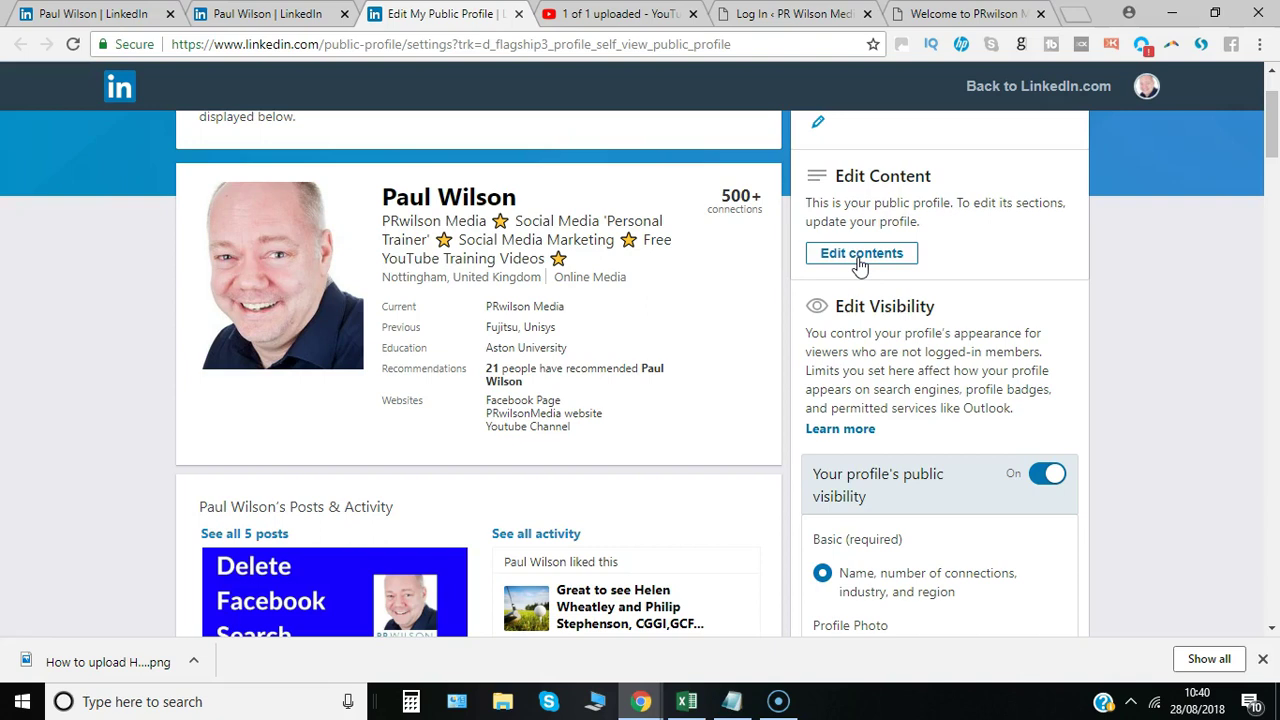
pyautogui.click(856, 308)
pyautogui.moveTo(1270, 145); pyautogui.dragTo(1274, 198)
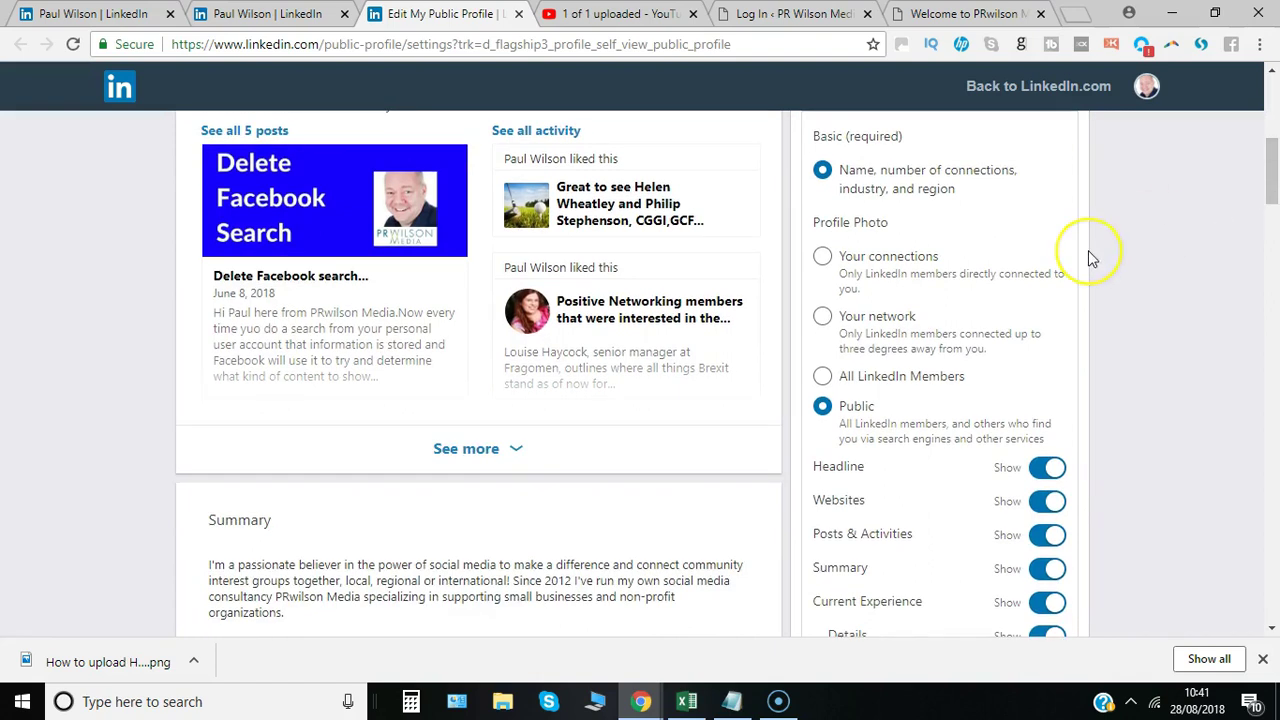
pyautogui.click(824, 386)
pyautogui.click(1271, 153)
pyautogui.moveTo(1272, 185)
pyautogui.mouseDown()
pyautogui.moveTo(1274, 264)
pyautogui.moveTo(1272, 198)
pyautogui.moveTo(1272, 209)
pyautogui.mouseUp()
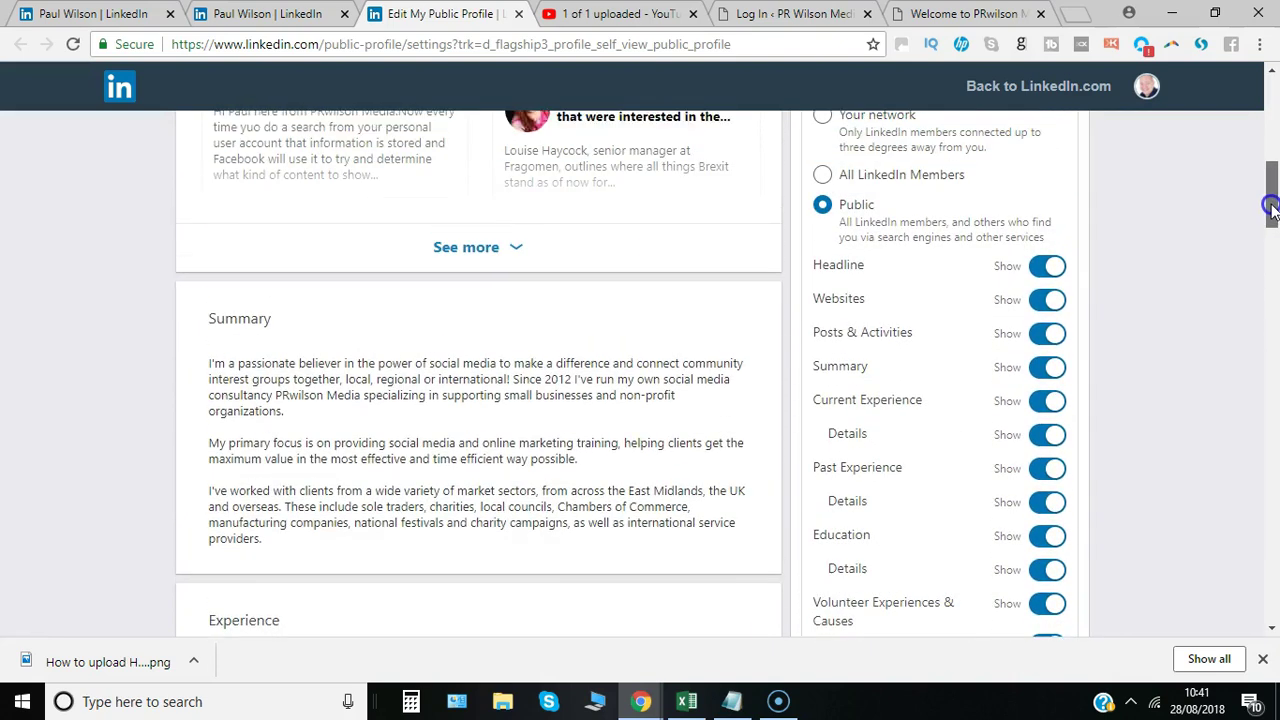
pyautogui.click(1045, 402)
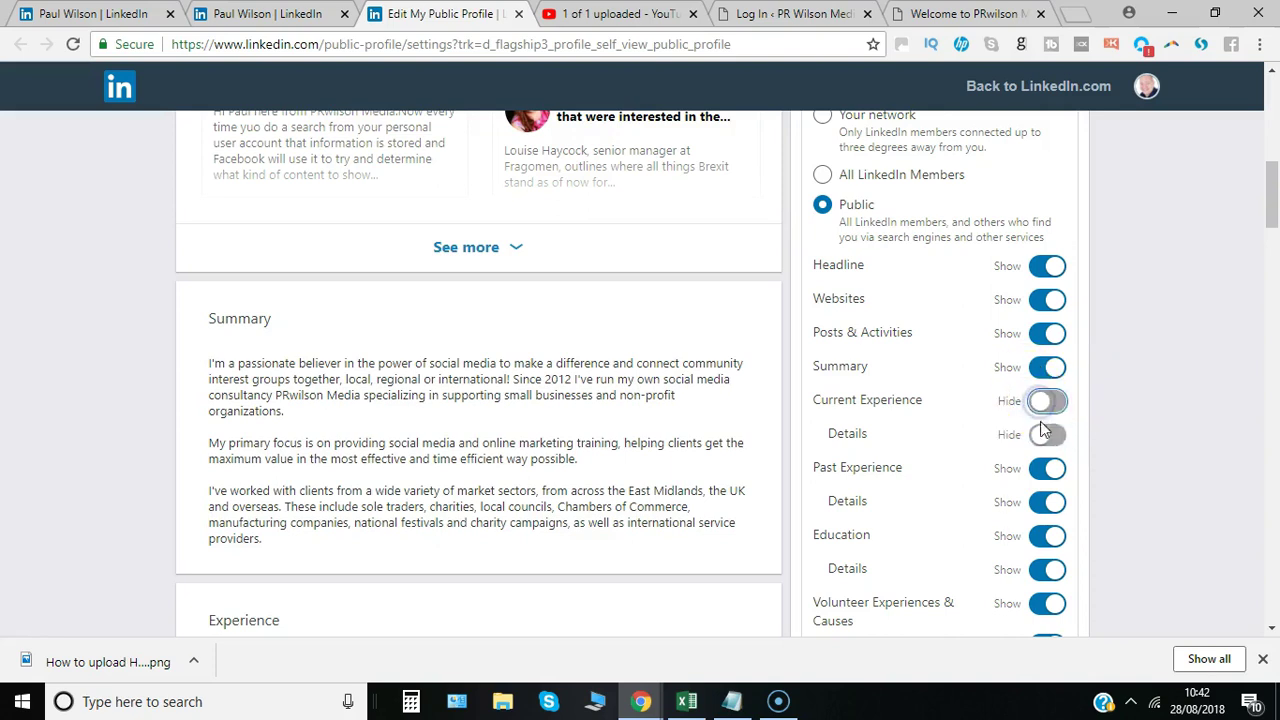
pyautogui.click(1042, 530)
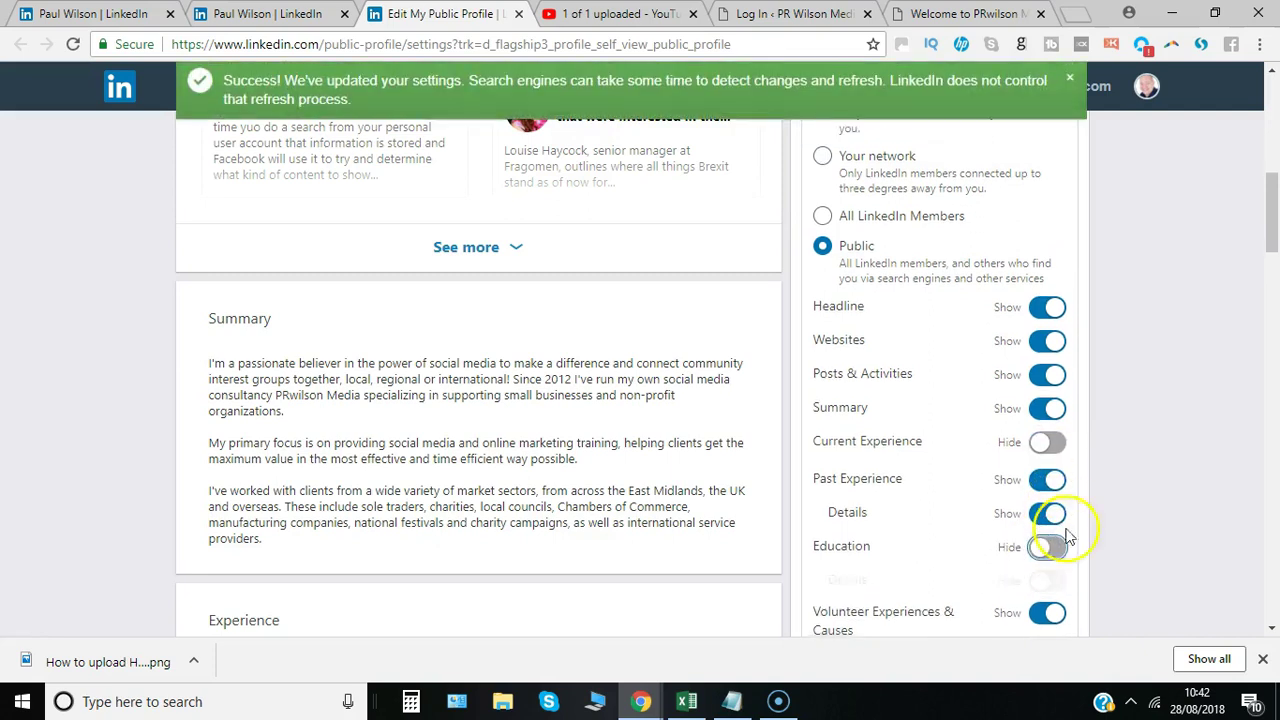
pyautogui.moveTo(1273, 230); pyautogui.dragTo(1273, 277)
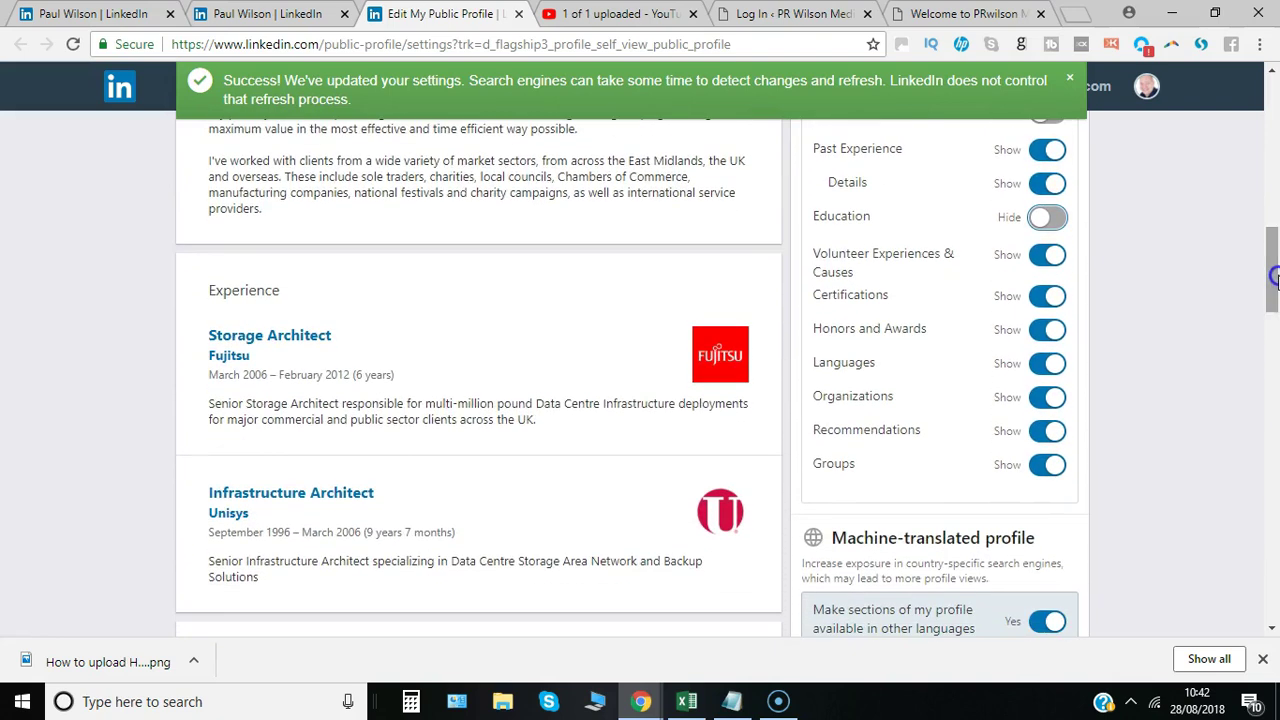
pyautogui.click(1040, 472)
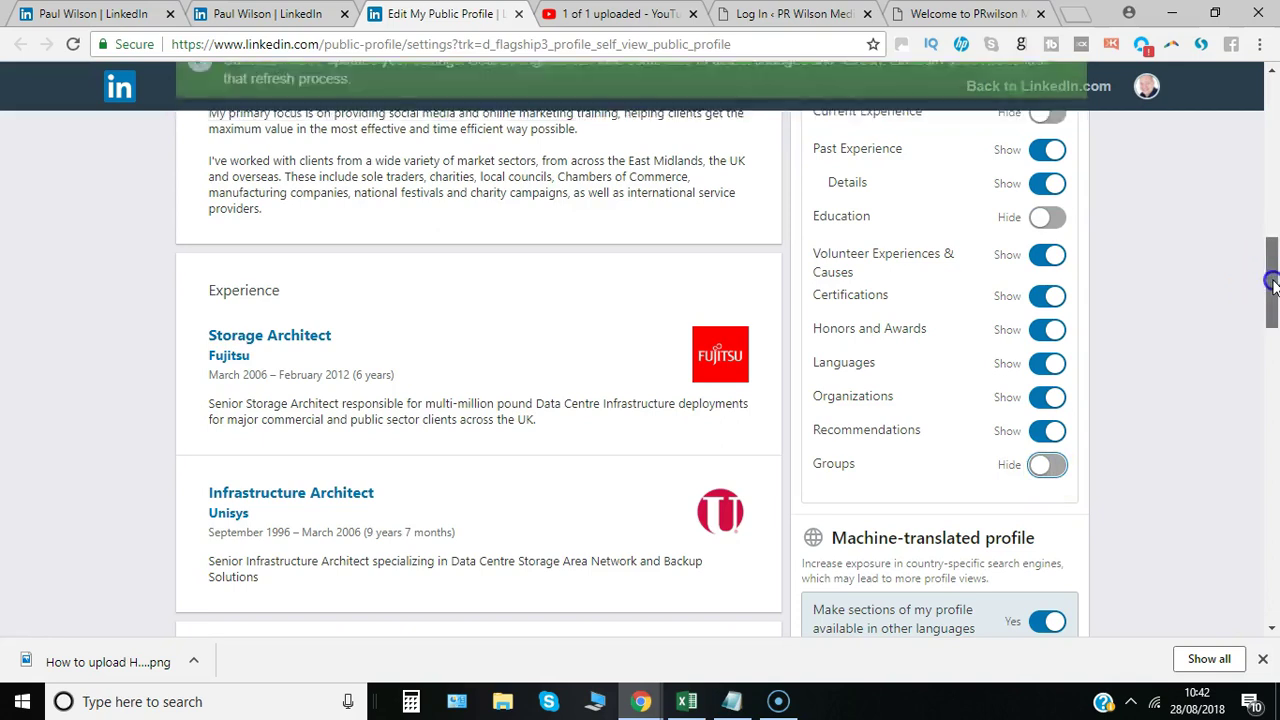
# Stop making profile sections available in other languages and view the Public Profile badge option.
pyautogui.moveTo(1273, 284); pyautogui.dragTo(1275, 319)
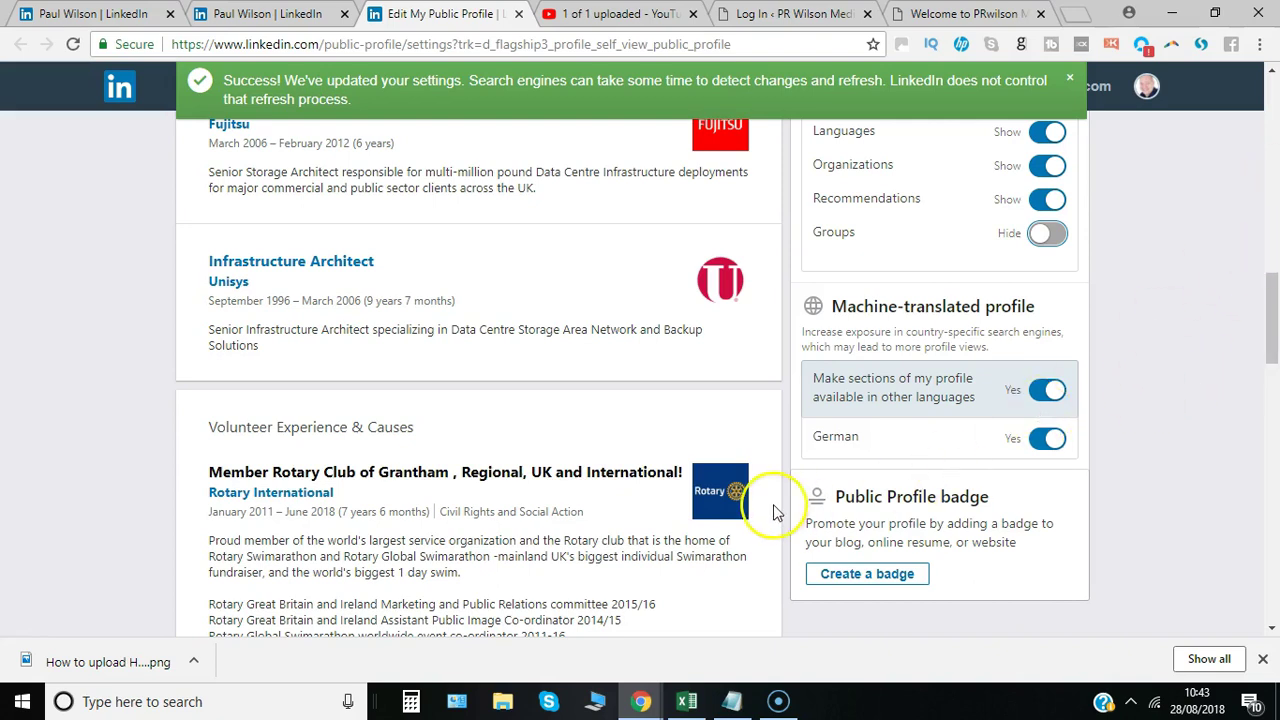
pyautogui.click(1045, 440)
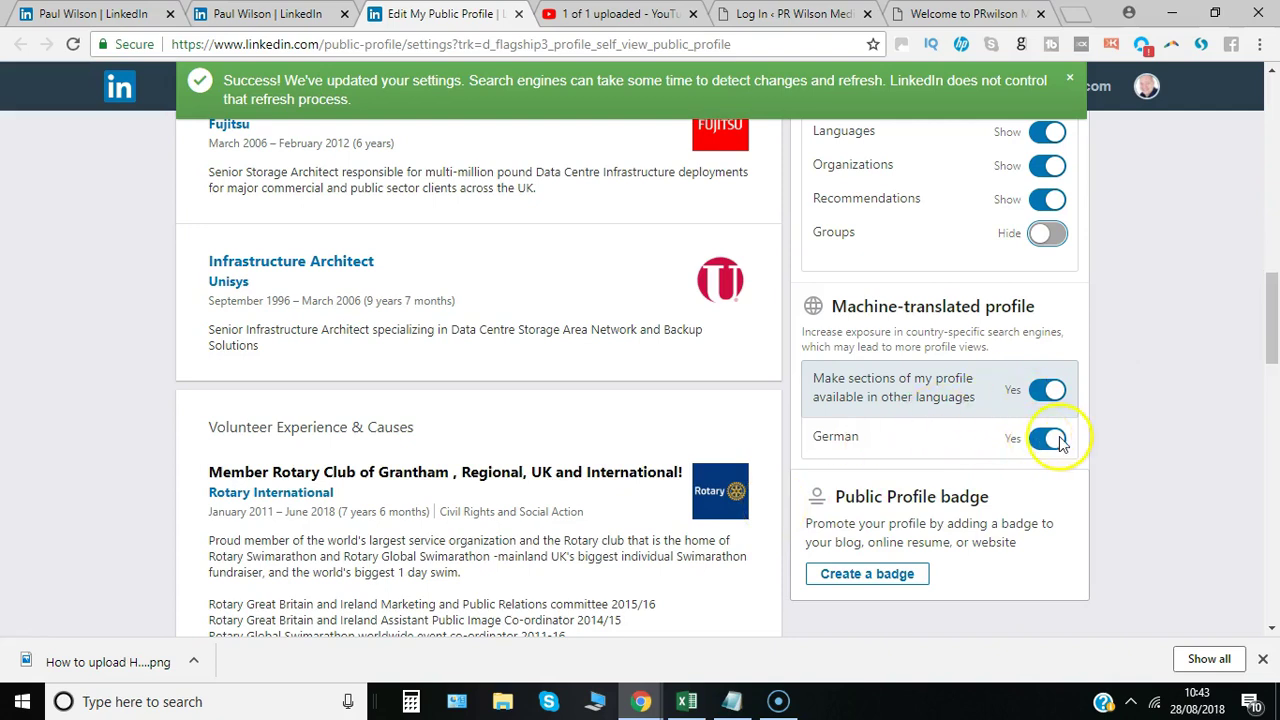
pyautogui.click(1045, 390)
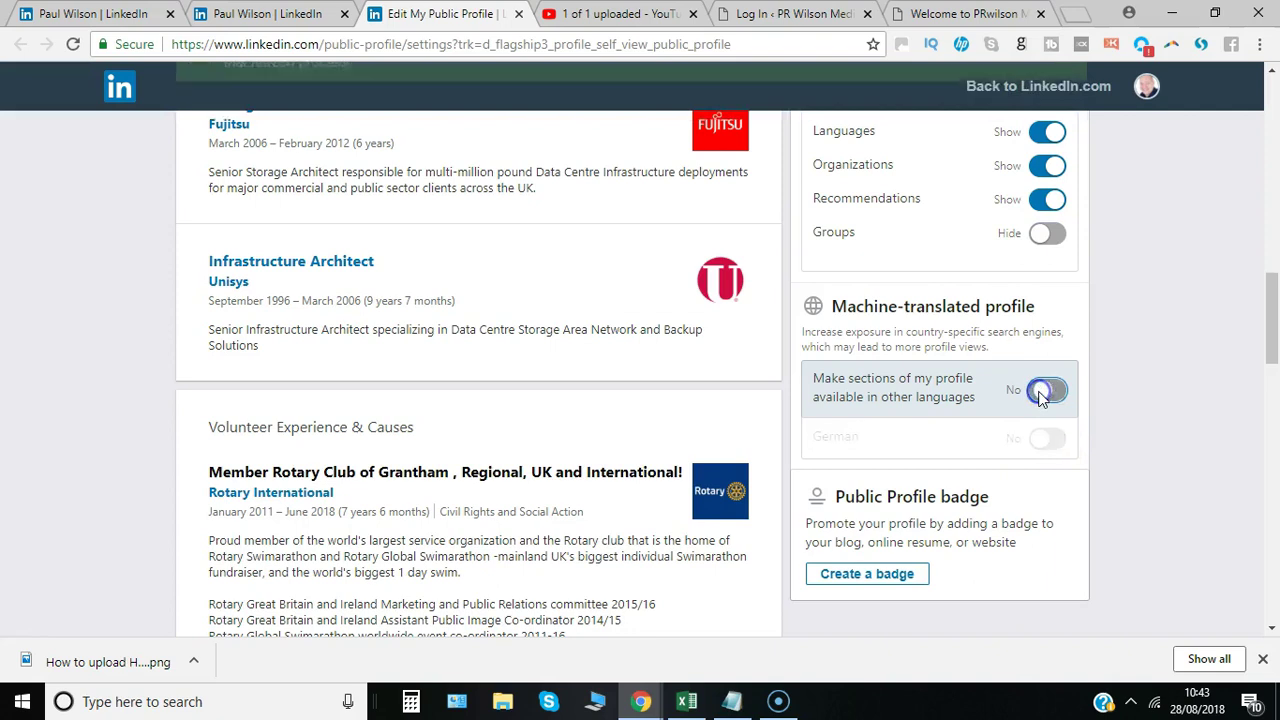
pyautogui.scroll(-2, 1230, 200)
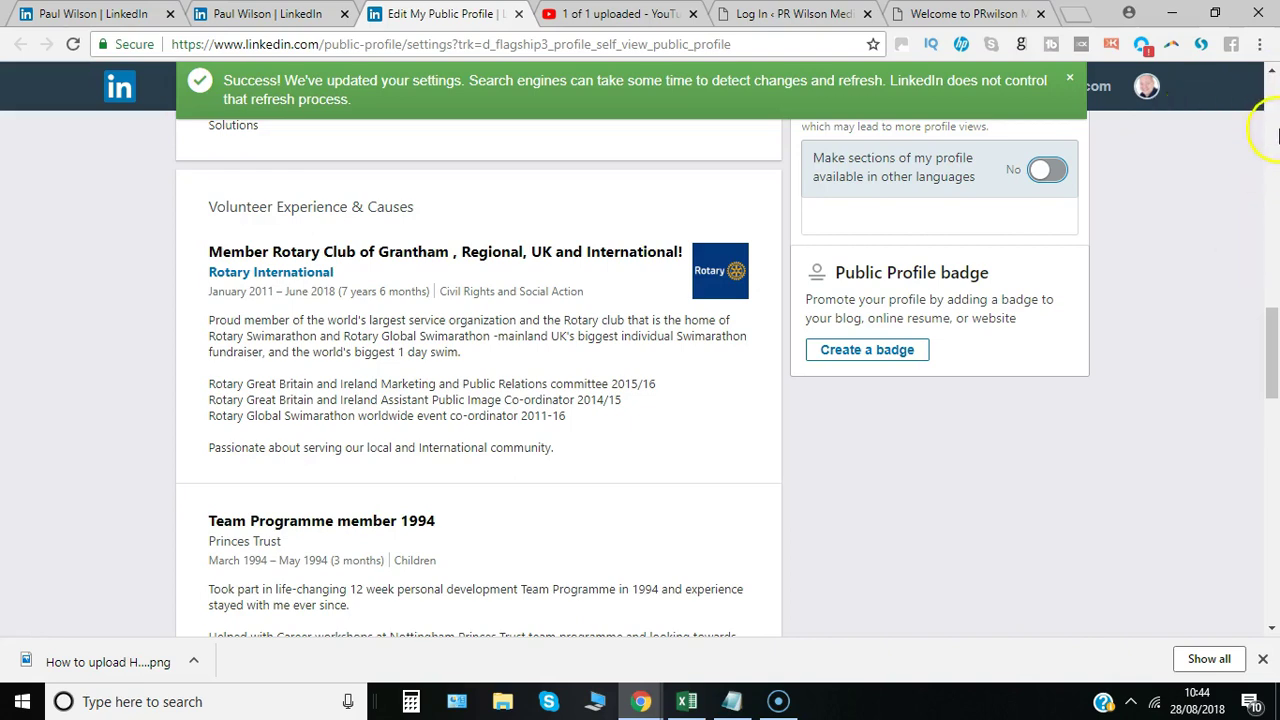
pyautogui.click(845, 350)
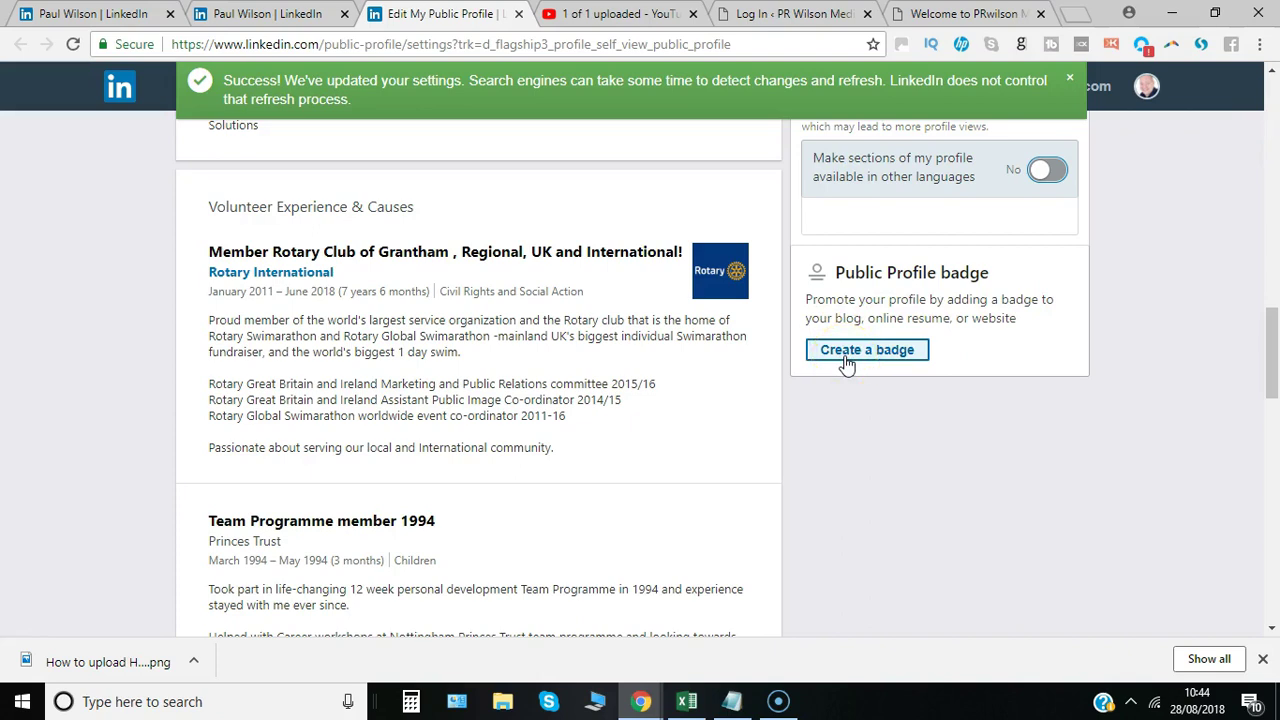
# Hide the Summary section from the public profile and set it back to Show.
pyautogui.scroll(2, 1270, 310)
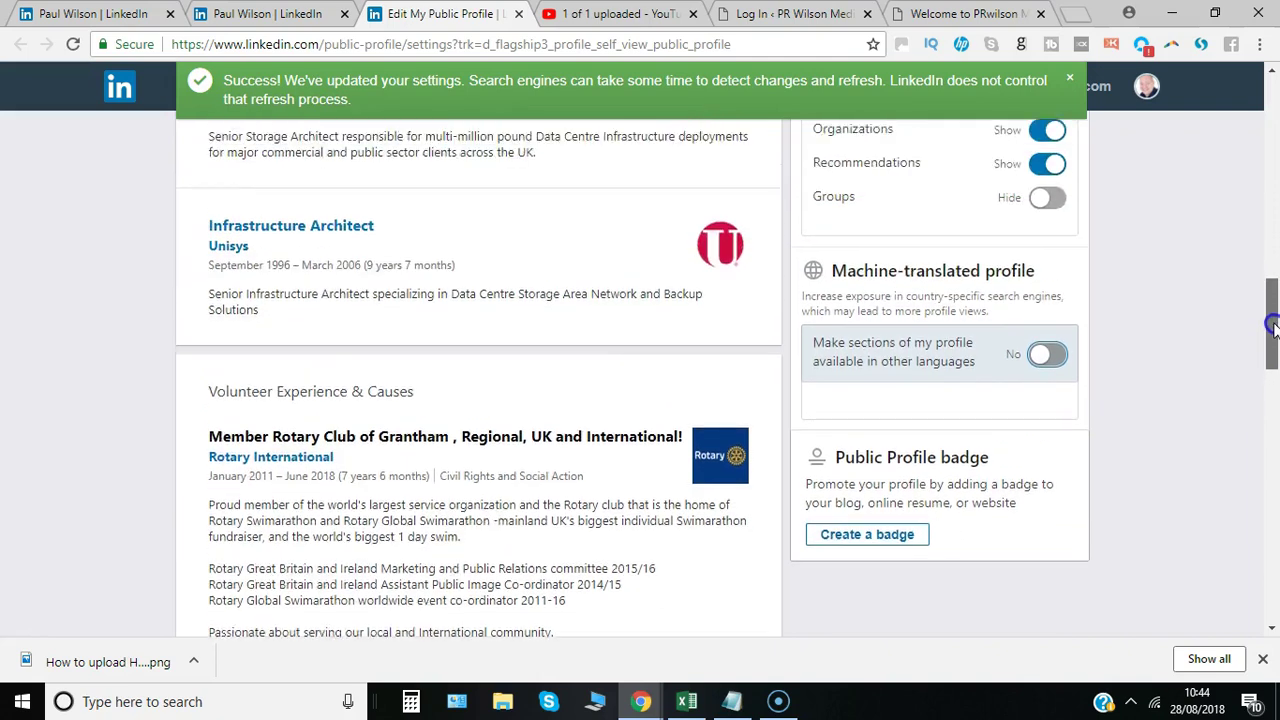
pyautogui.moveTo(1272, 325); pyautogui.dragTo(1272, 233)
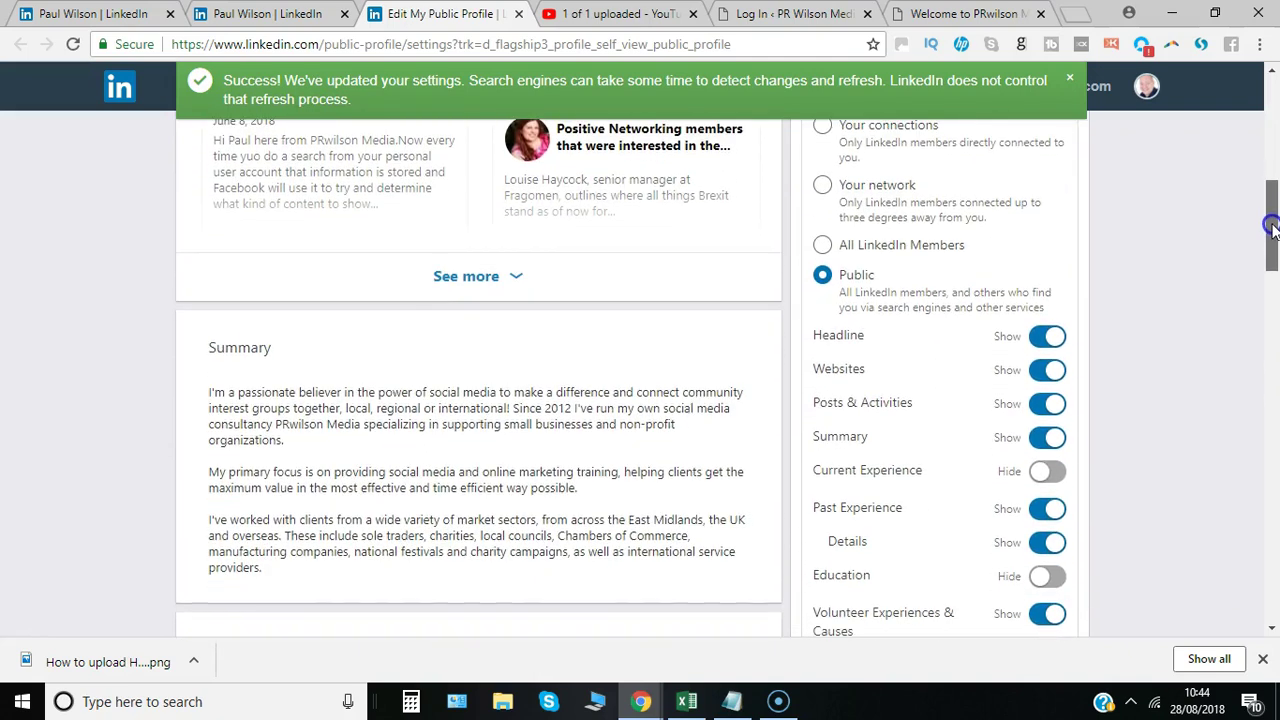
pyautogui.click(1045, 440)
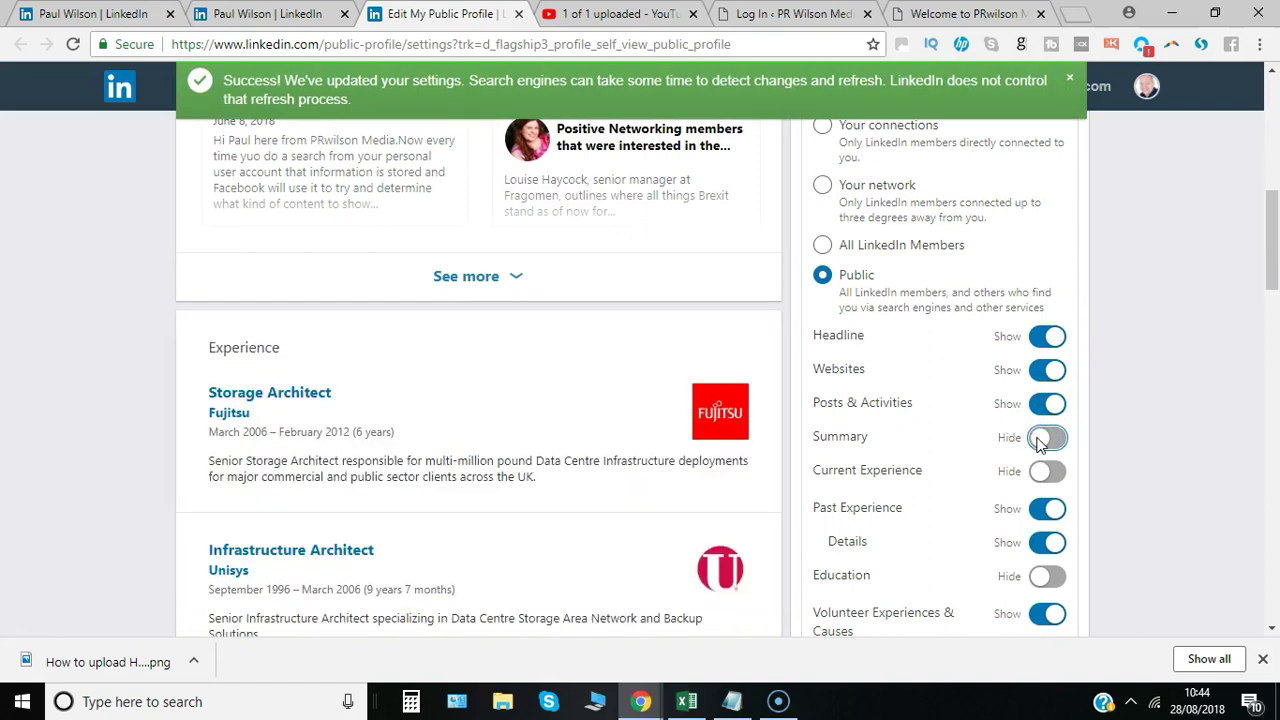
pyautogui.moveTo(1265, 271); pyautogui.dragTo(1258, 296)
pyautogui.click(1050, 289)
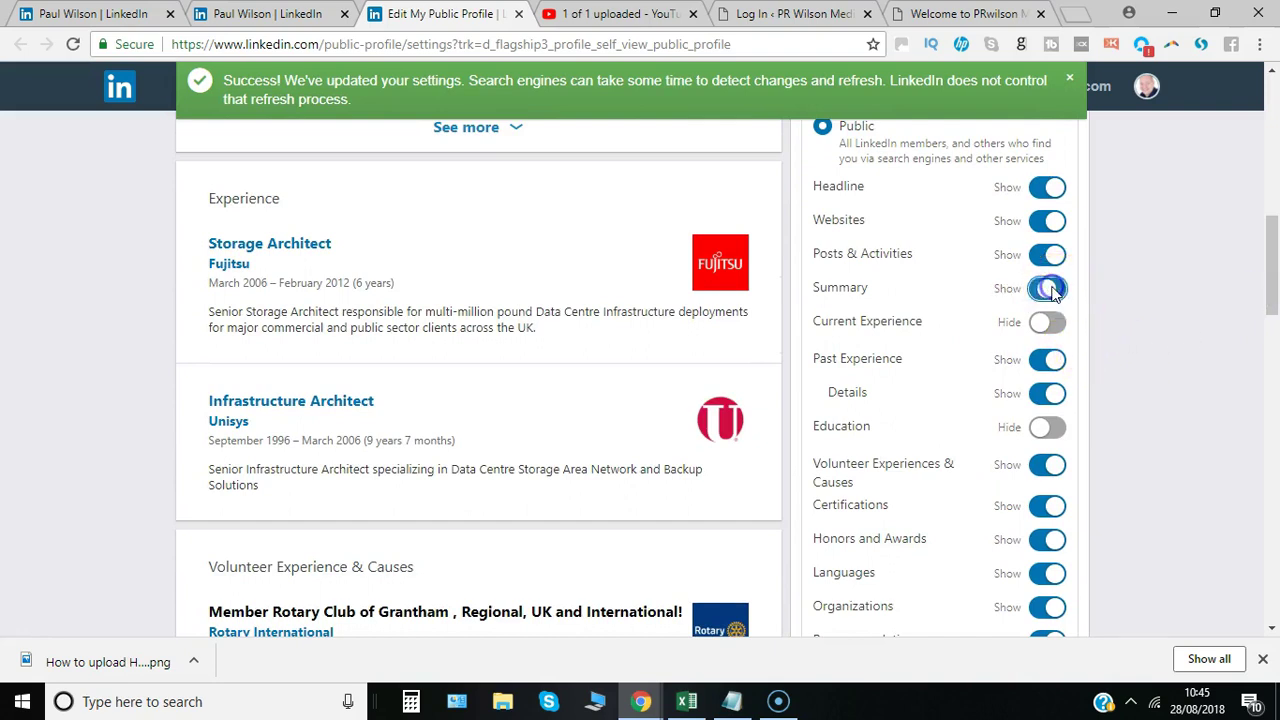